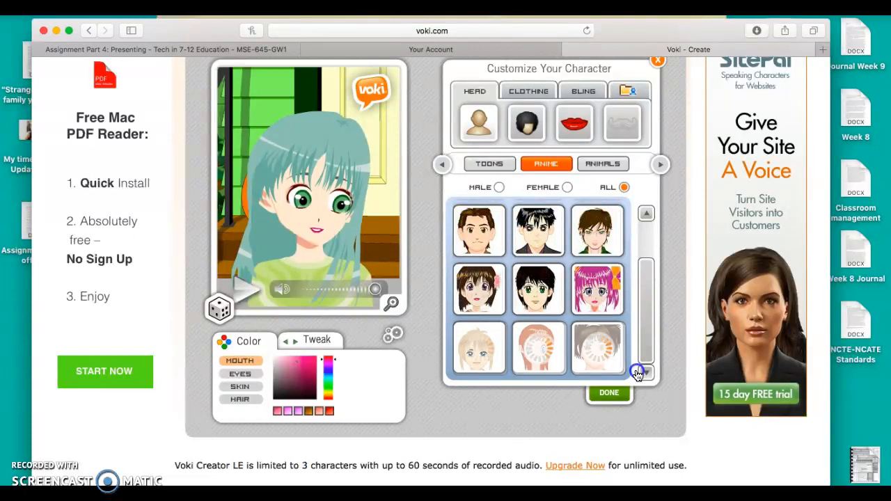
Browse the Anime, Classic, Careers, Symbols and Folk categories of character heads
left_click_drag(647, 316, 647, 265)
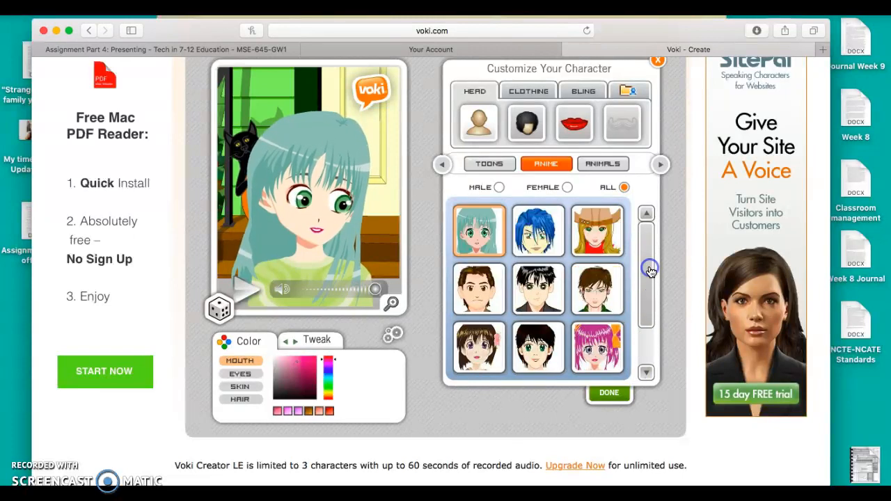
left_click(441, 164)
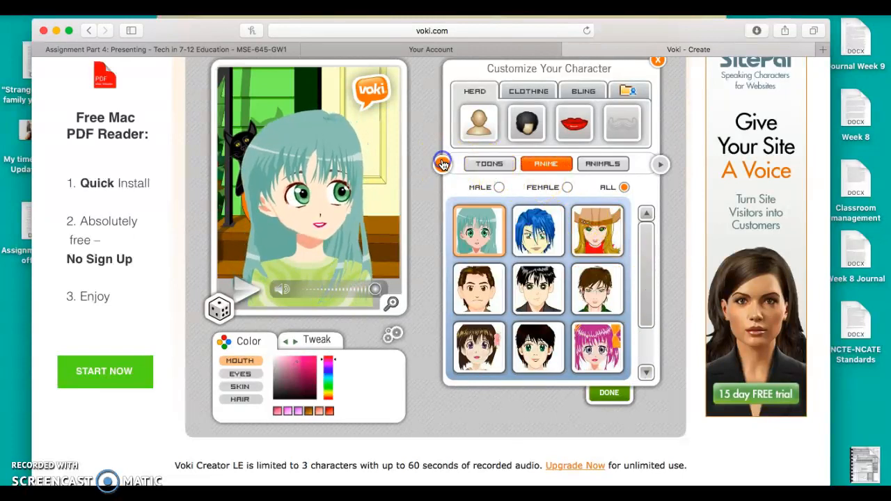
left_click(496, 167)
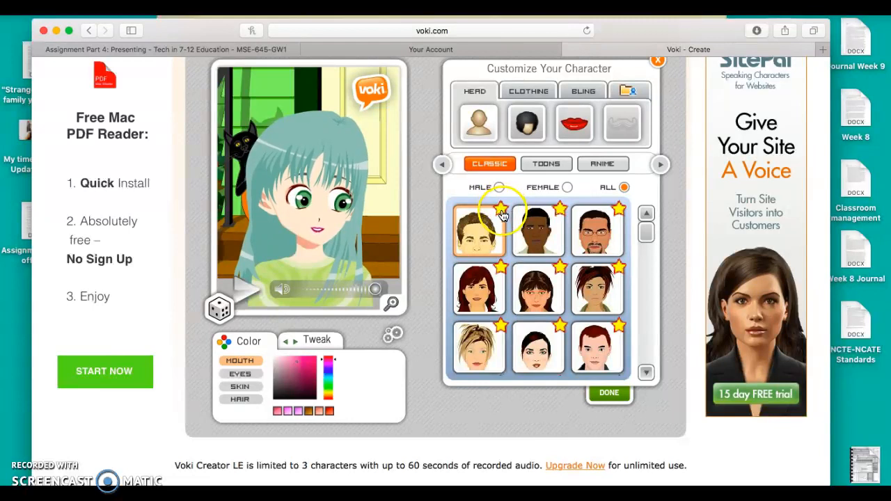
left_click(443, 165)
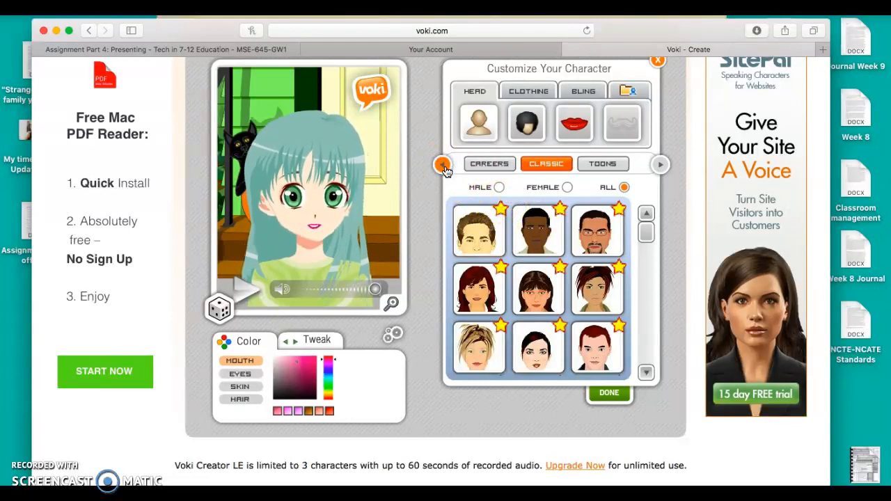
left_click(491, 165)
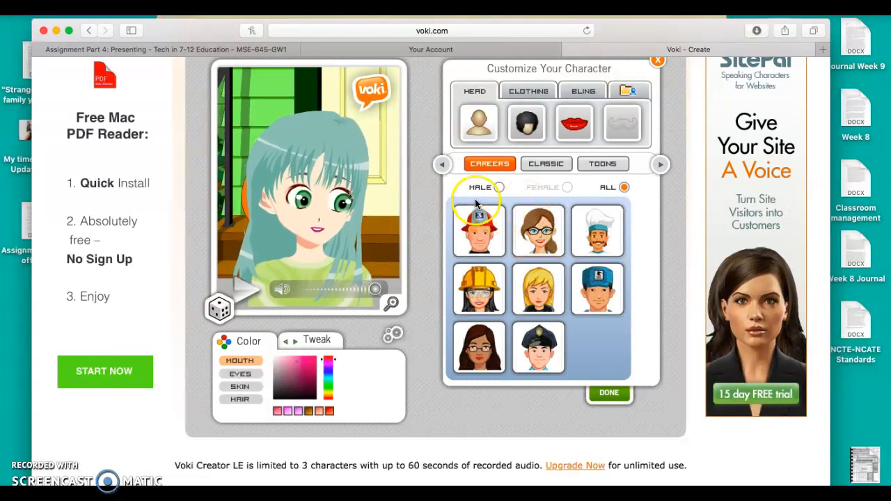
left_click(441, 167)
left_click(441, 166)
left_click(528, 167)
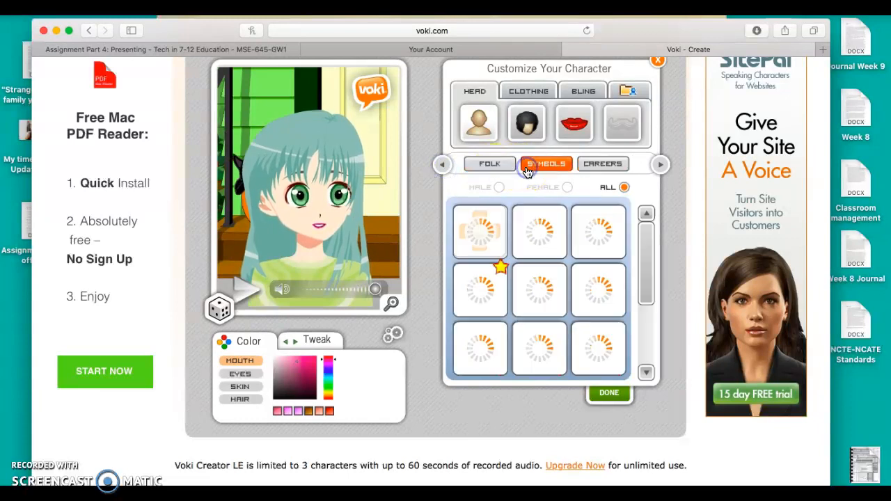
left_click(480, 165)
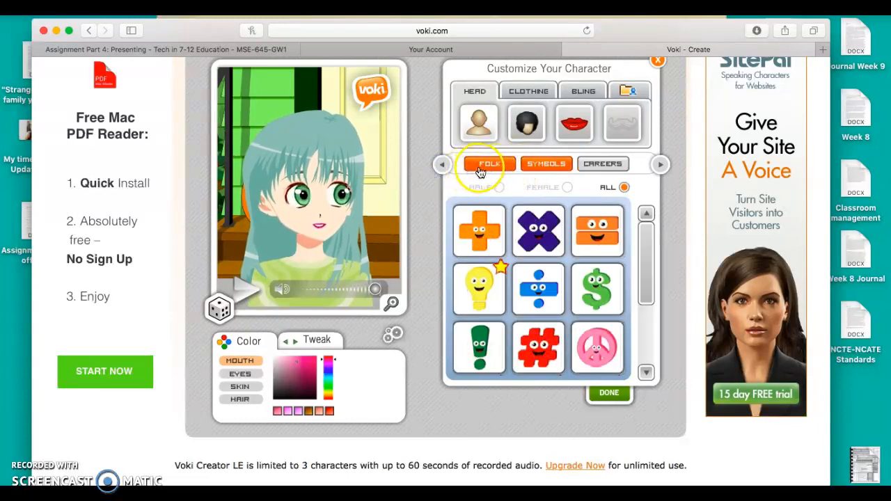
left_click(497, 234)
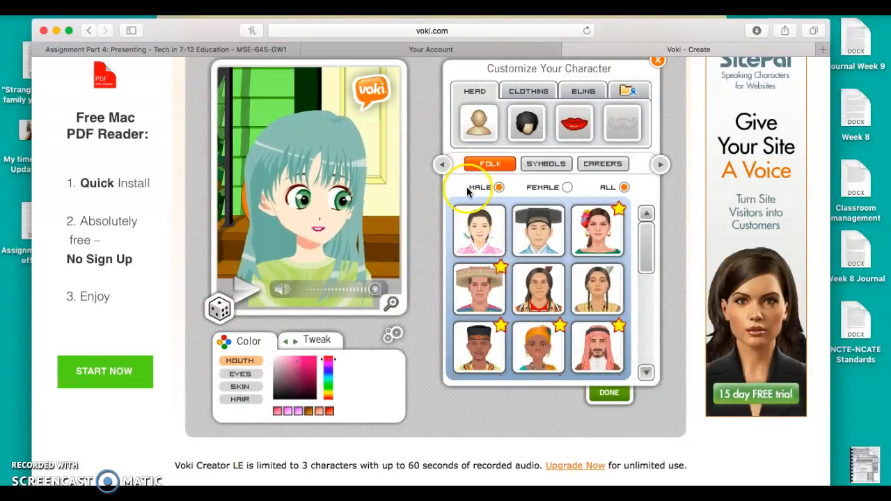
Browse the Fantasy, Smilies and Beach categories of character heads
left_click(442, 167)
left_click(500, 164)
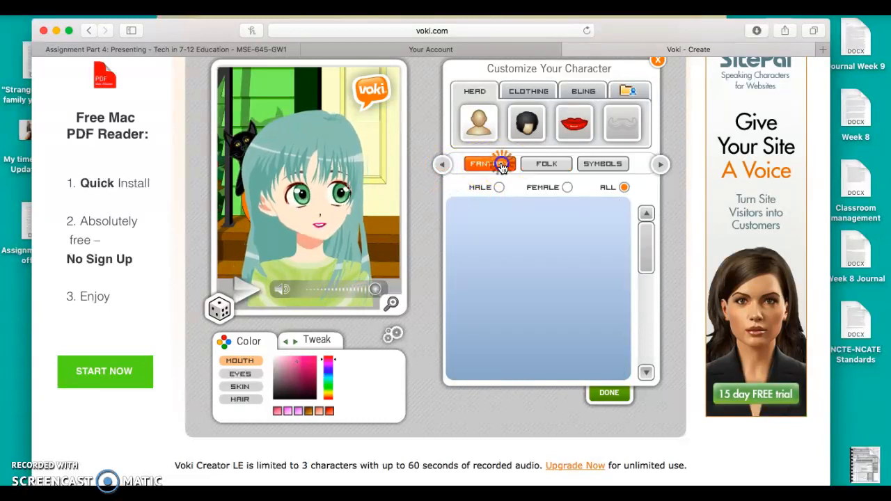
left_click(443, 167)
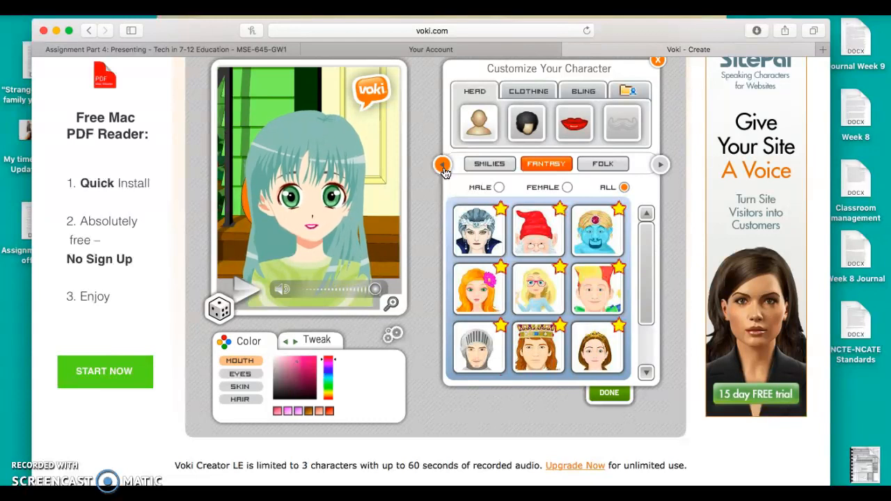
left_click(488, 166)
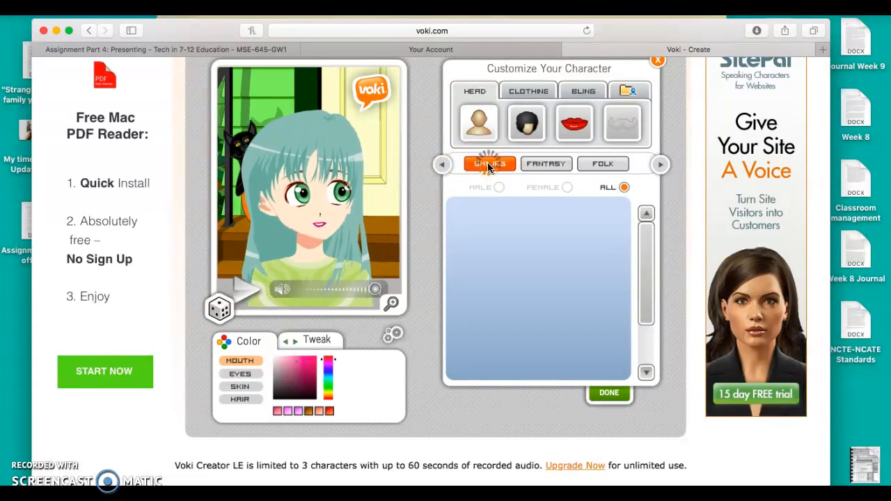
left_click(442, 165)
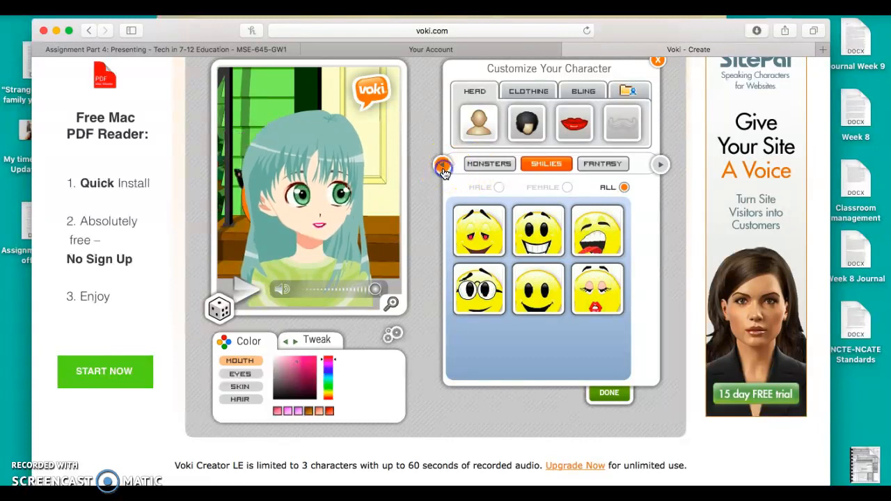
left_click(442, 168)
left_click(486, 167)
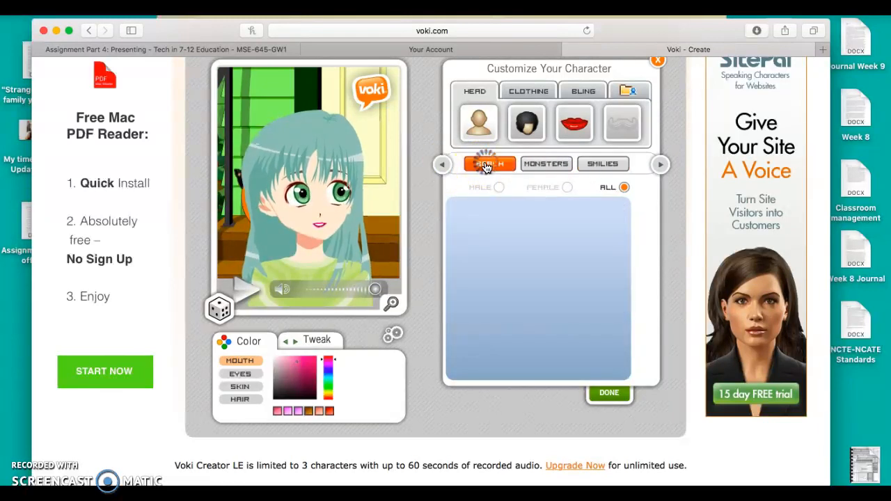
Choose the cream-coloured cat with the dark face from the Cats category as the character
left_click(442, 167)
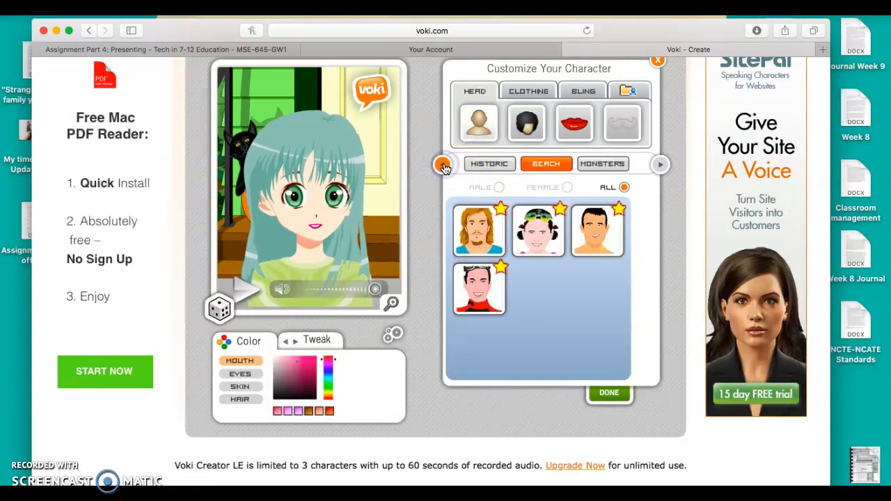
left_click(442, 167)
left_click(442, 168)
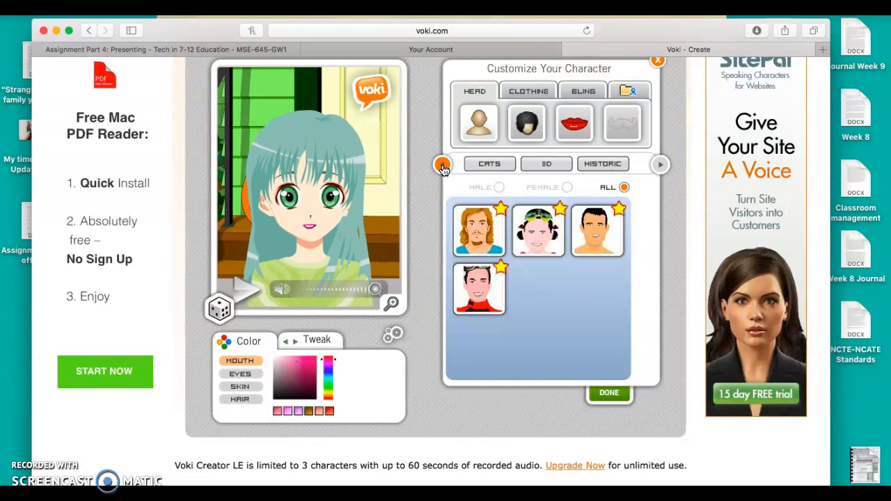
left_click(499, 166)
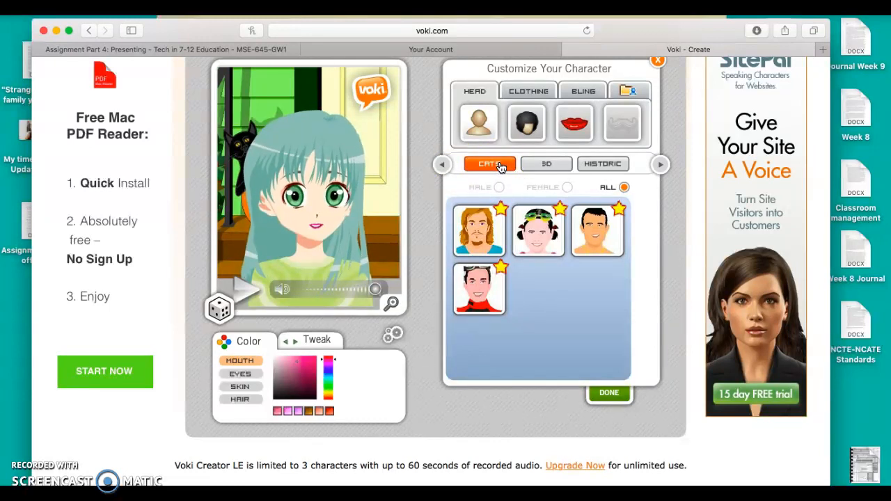
left_click(498, 166)
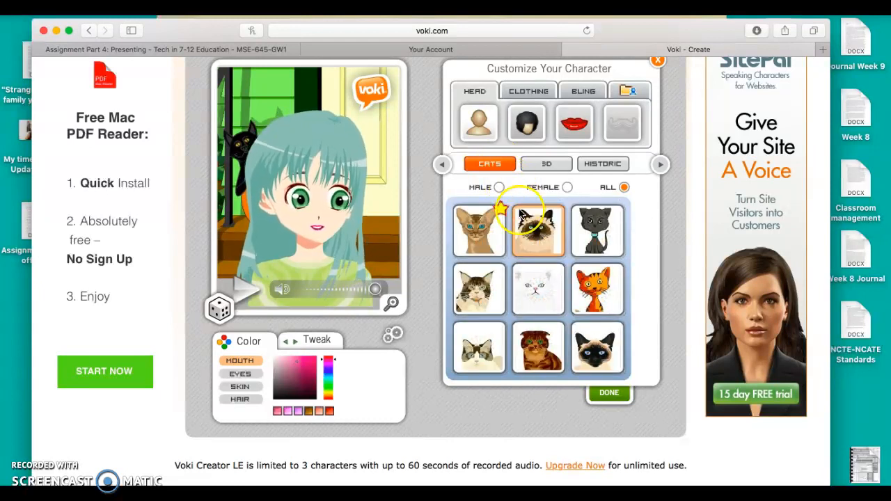
left_click(560, 291)
scroll(568, 297, "down", 1)
scroll(567, 297, "up", 1)
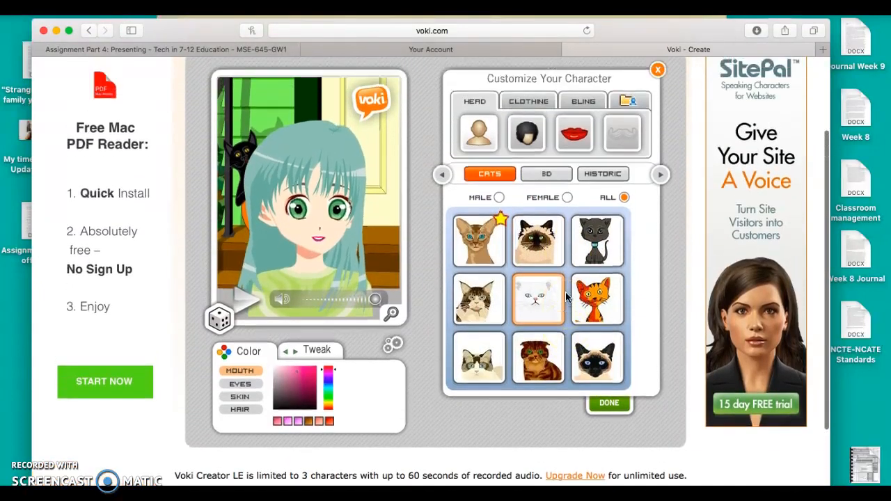
left_click(549, 255)
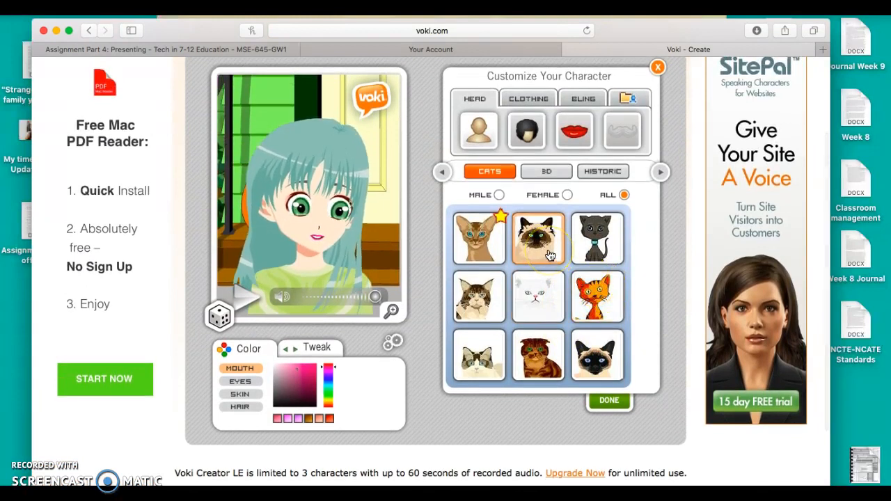
left_click(550, 255)
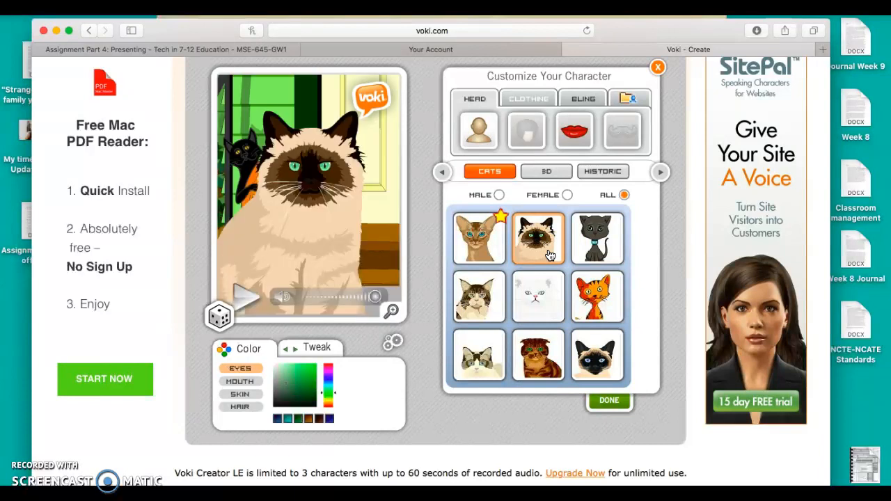
Recolour the cat's eyes blue-violet and lighten its skin colour to a soft brown with a white body
left_click(316, 379)
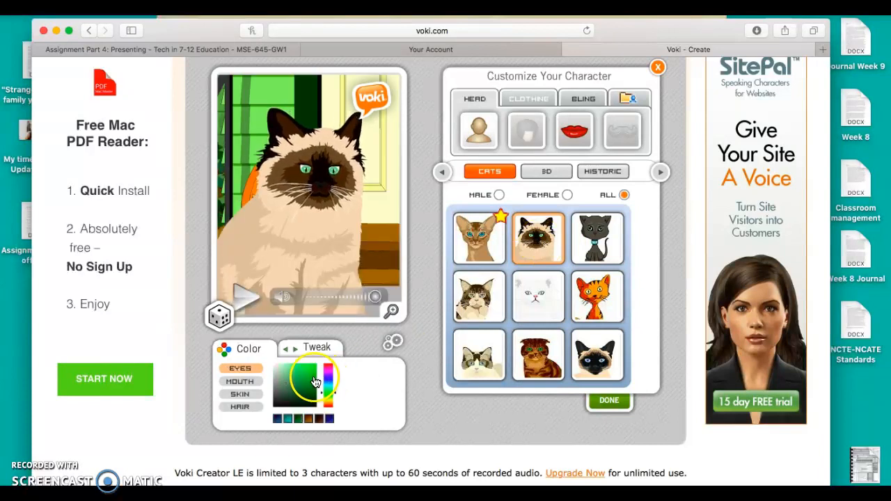
left_click(328, 380)
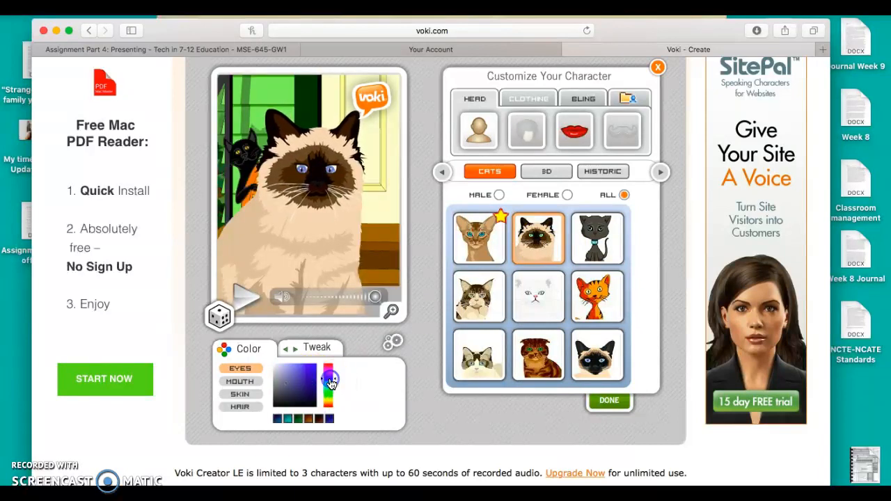
left_click(251, 382)
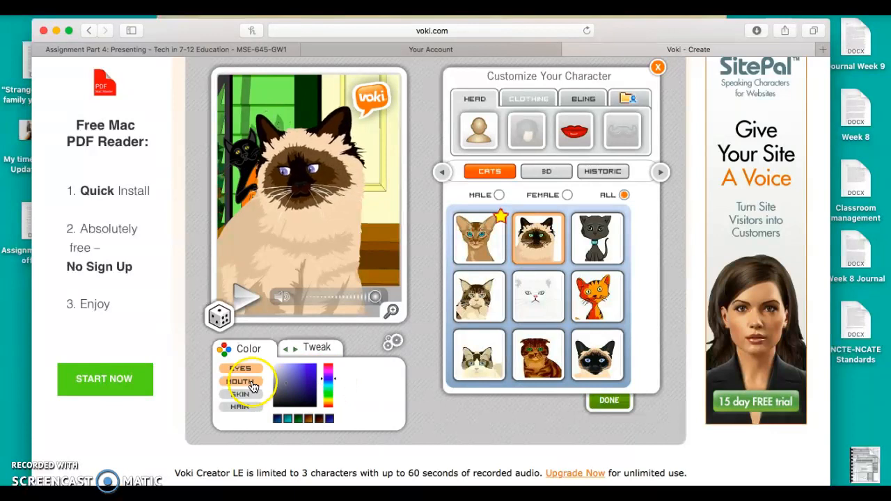
left_click(251, 395)
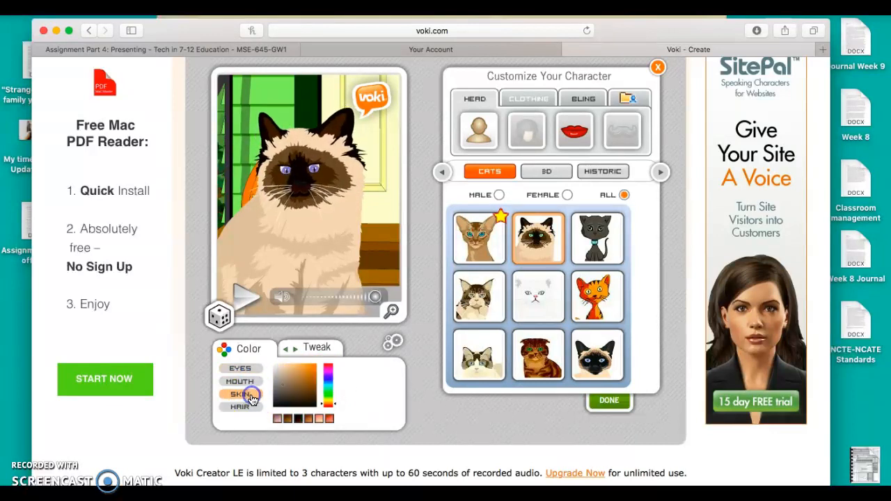
left_click(291, 380)
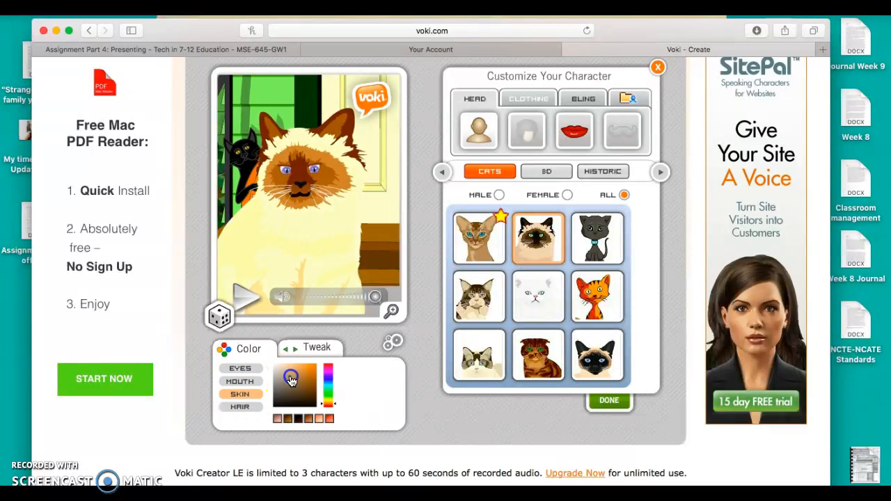
left_click(289, 380)
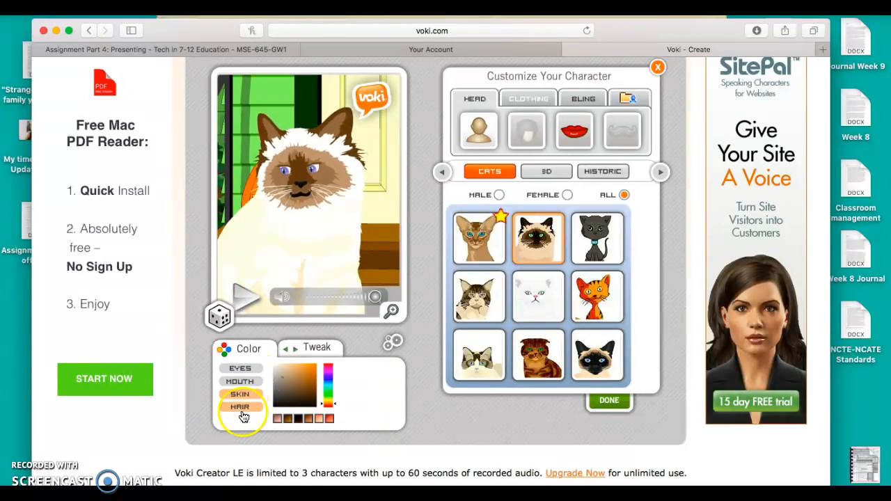
Check the cat's mouth and hair colour options and the Tweak sliders, and finish customizing the character
left_click(251, 382)
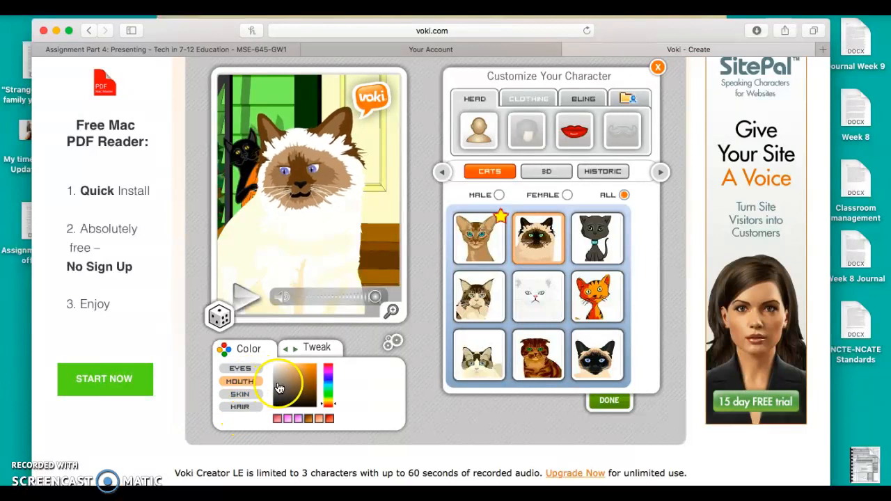
left_click(240, 406)
left_click(306, 346)
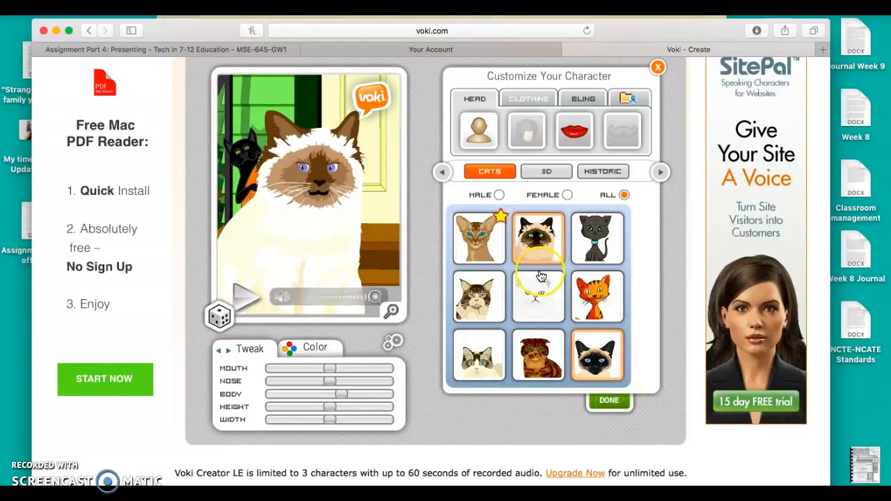
left_click(612, 400)
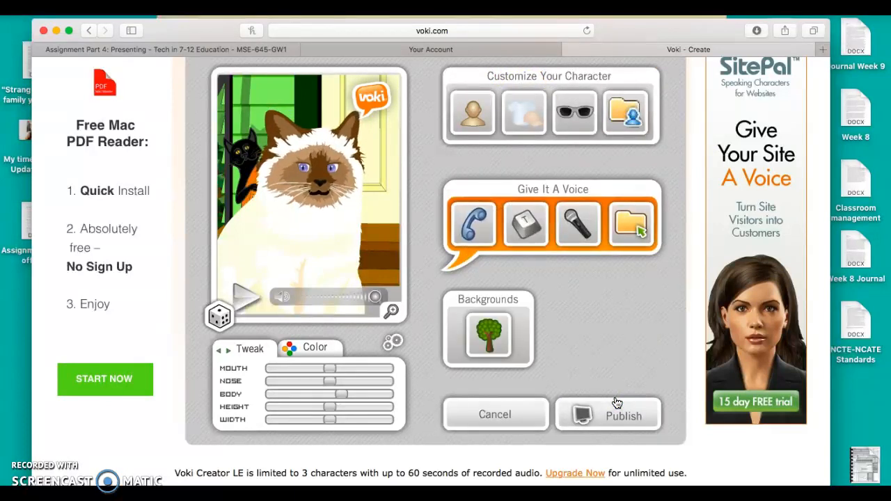
Open the typed-text voice option and change "MAT" to "M.A.T." in the character's speech
left_click(525, 221)
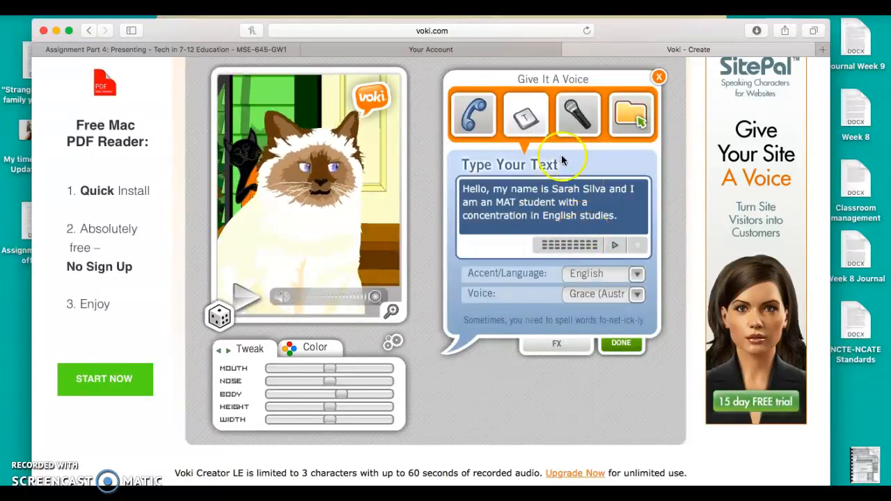
left_click(617, 217)
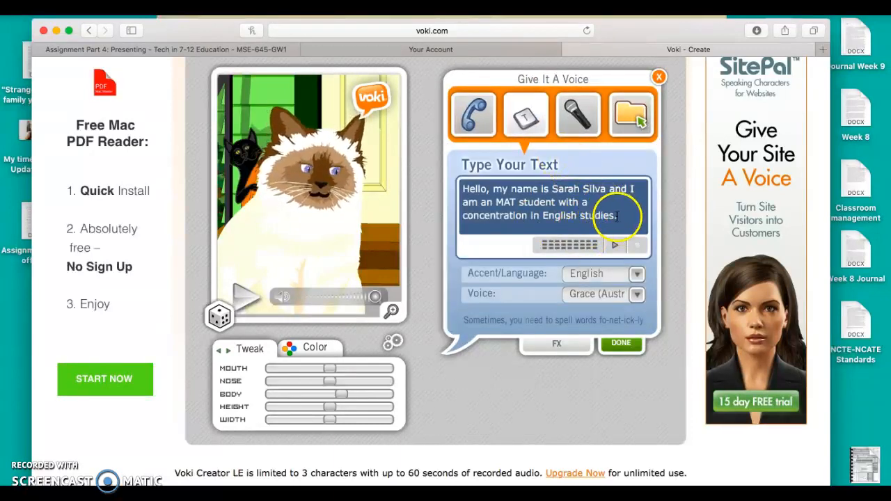
left_click(505, 201)
type(".")
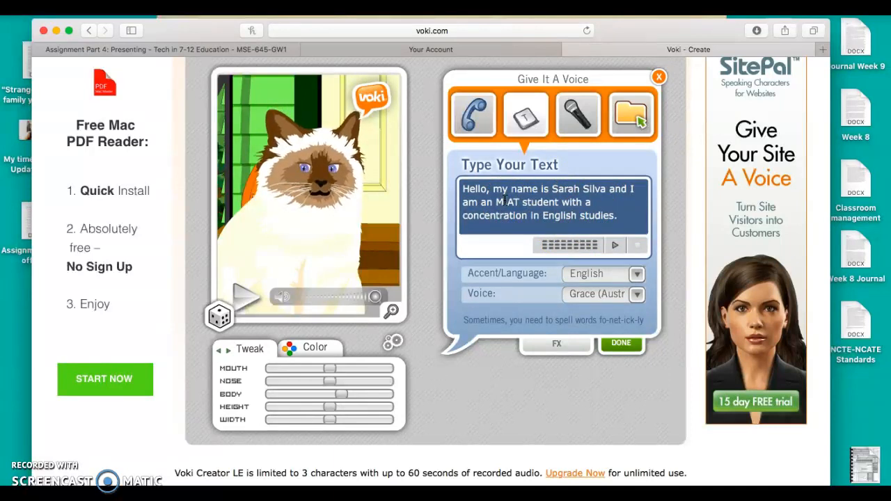
key("Right")
type(".")
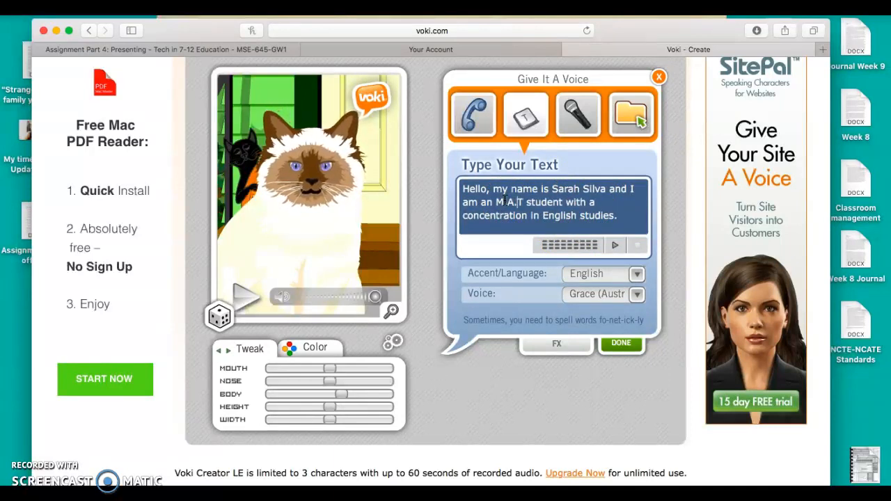
key("Right")
type(".")
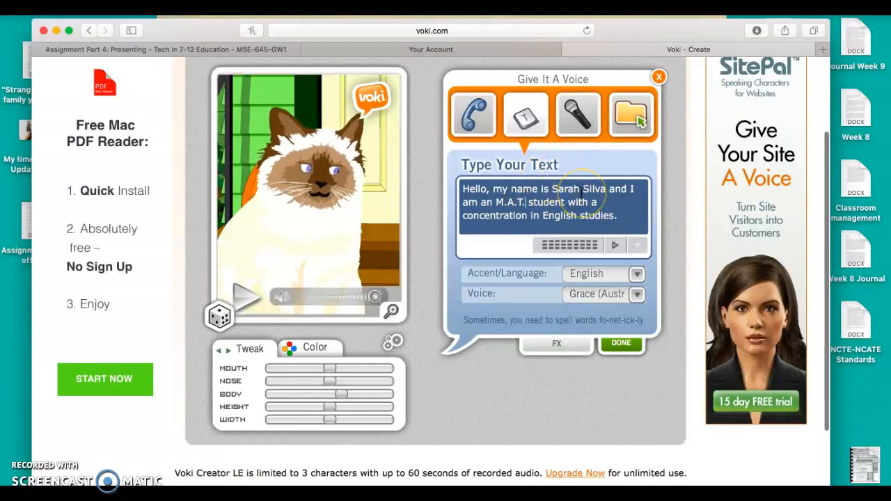
scroll(581, 195, "down", 1)
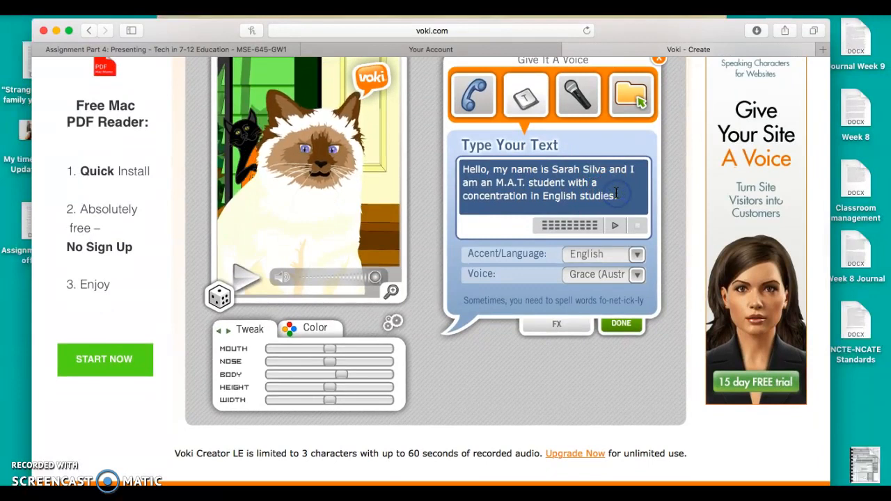
Enter in the speech text "Technology is important in the classroom because it's becoming such an important part of our every day lives in general."
key("super+a")
type("Technology is important in the classroom because it's becoming such an important part of our every day")
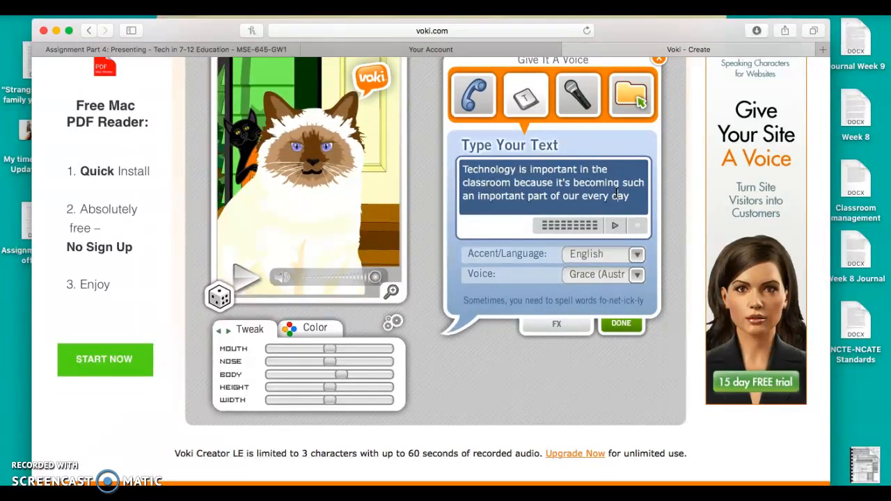
scroll(616, 195, "down", 1)
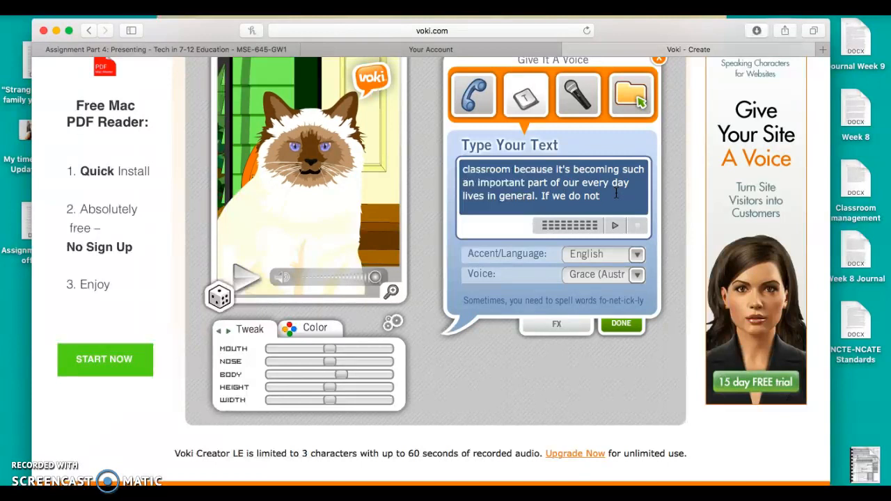
Write the closing sentence "If we do not use the technology around us, we are going to lose the interest of our students."
type("at")
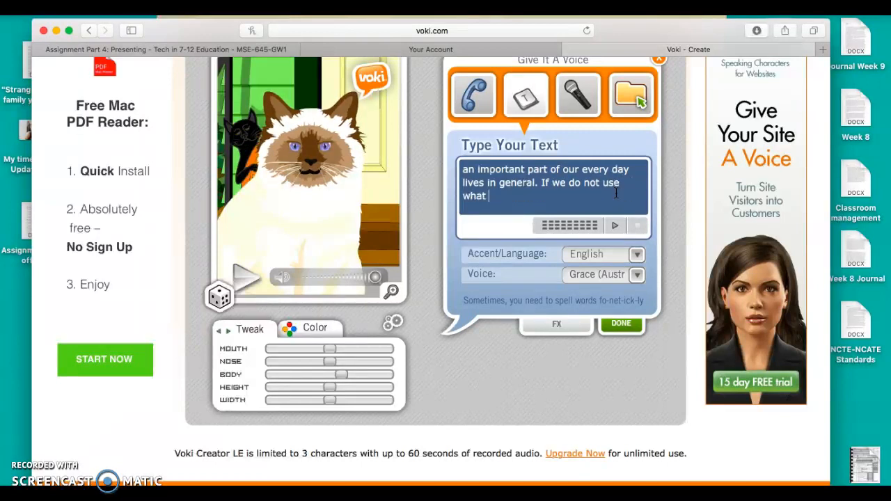
key("BackSpace")
key("BackSpace")
key("BackSpace")
type("he techno")
type("logy around us, we ar")
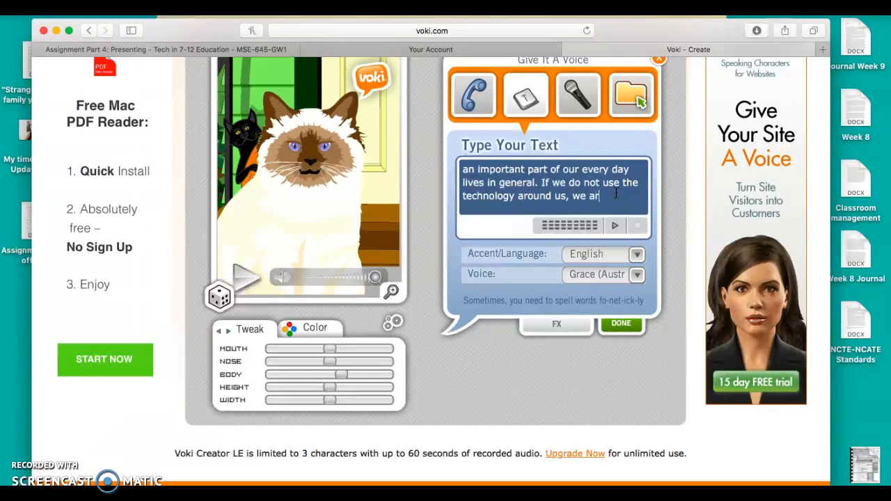
type("e going to")
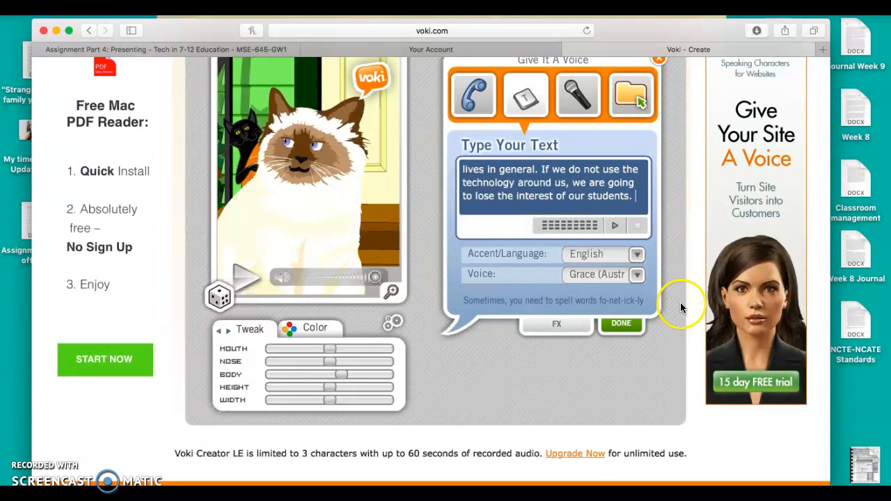
Choose Ashley (US) as the character's voice and finish the typed-text voice settings
left_click(635, 275)
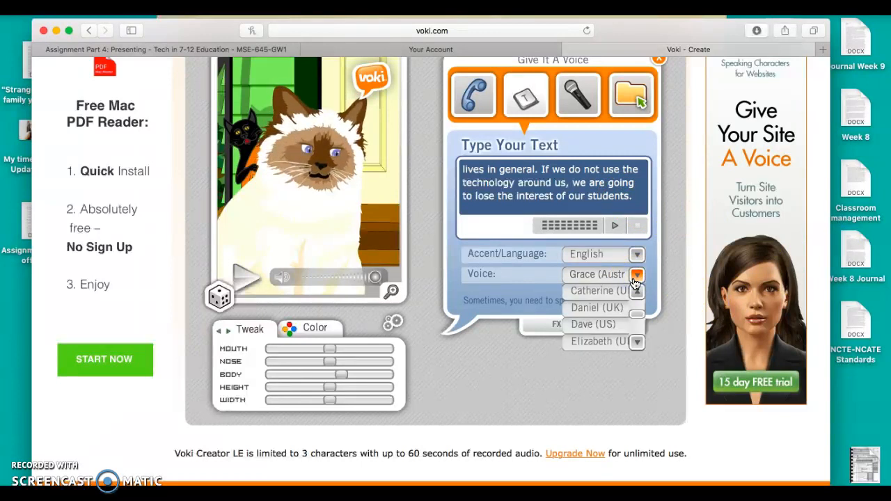
left_click_drag(640, 328, 641, 304)
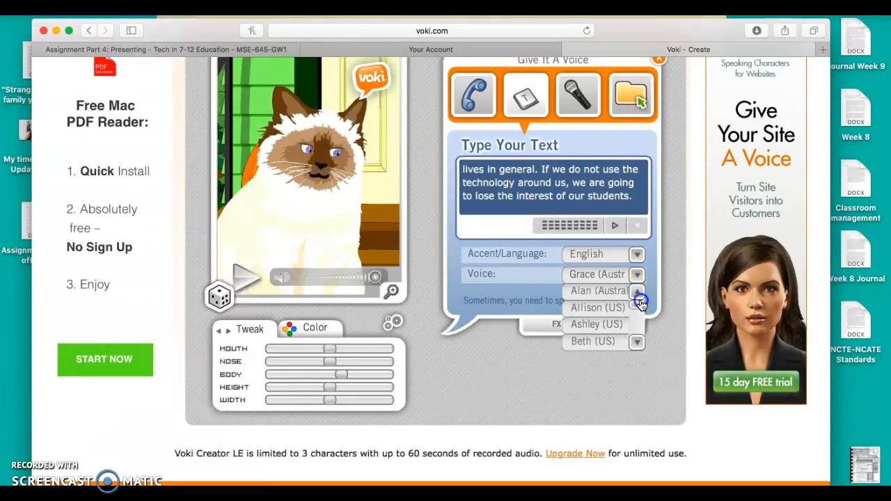
left_click(602, 324)
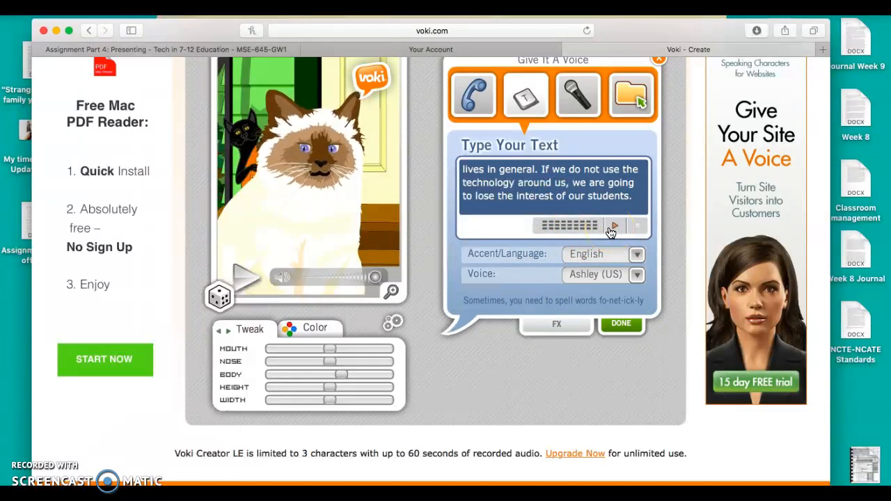
left_click(623, 325)
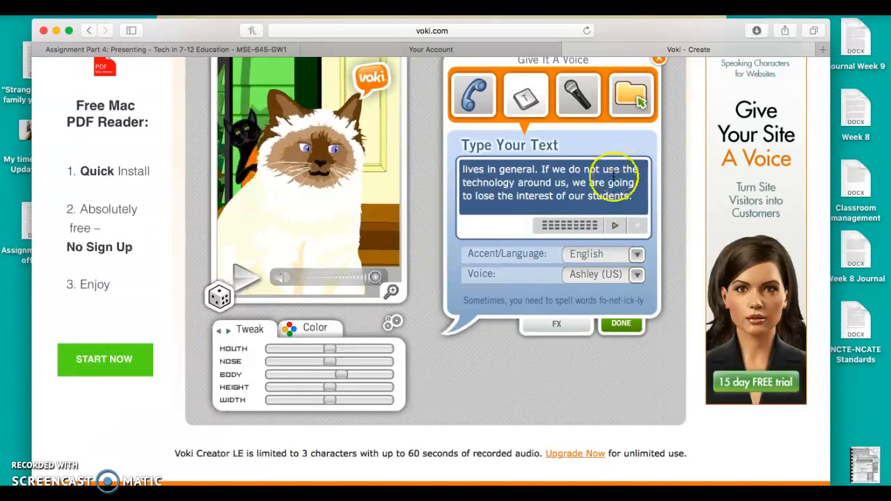
left_click(623, 326)
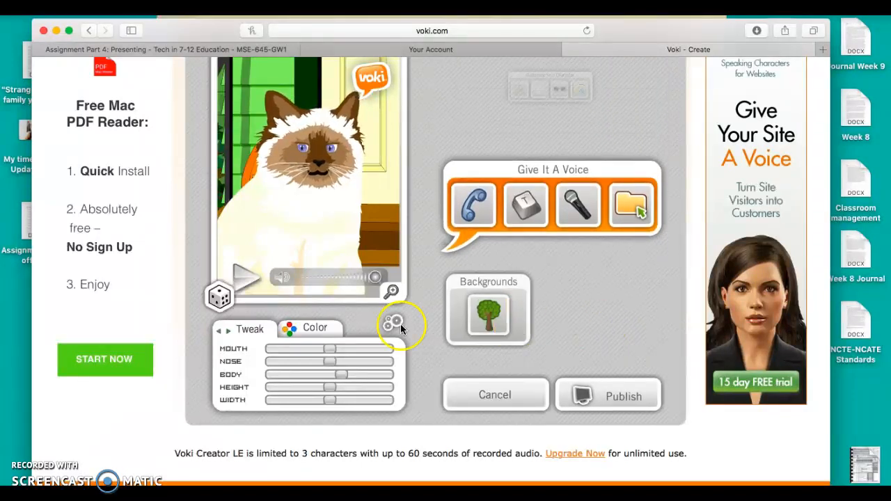
Play the cat's speech with the selected voice to check how it sounds, and stop the playback
left_click(246, 279)
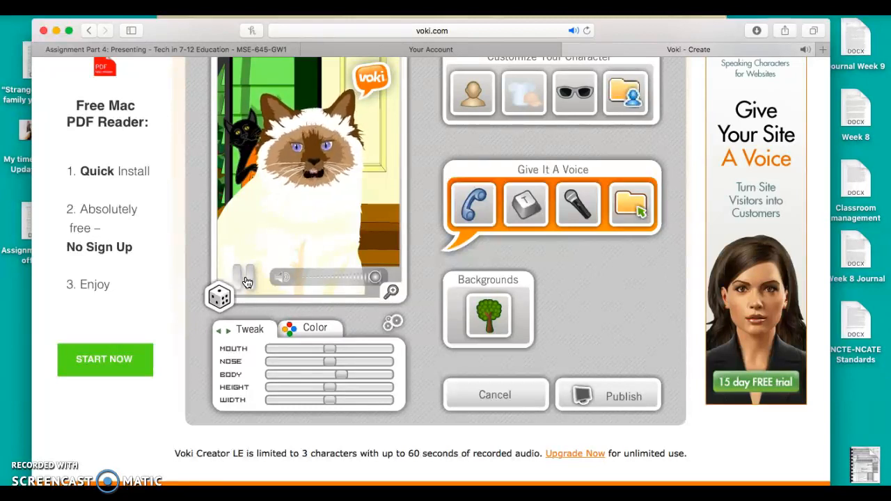
left_click(247, 283)
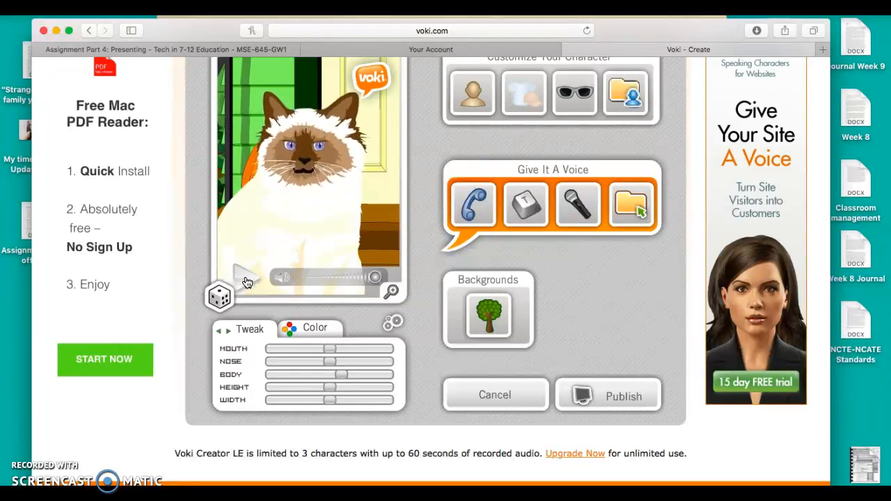
left_click(405, 321)
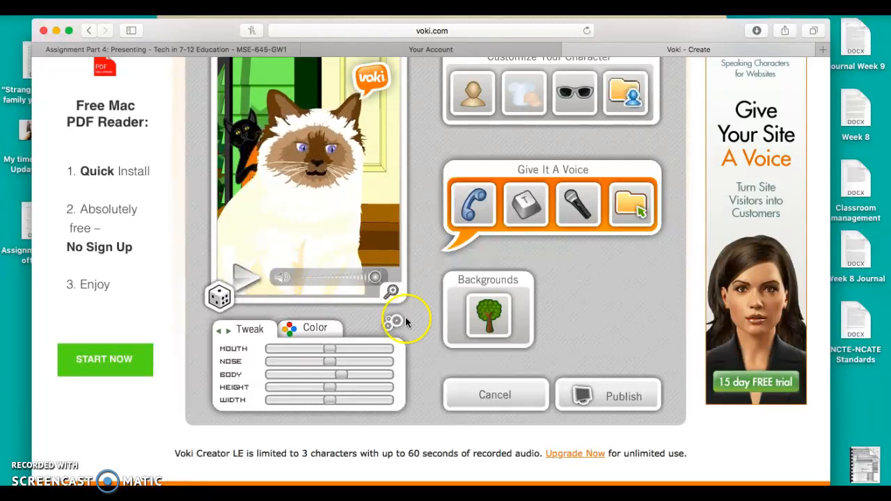
left_click(570, 330)
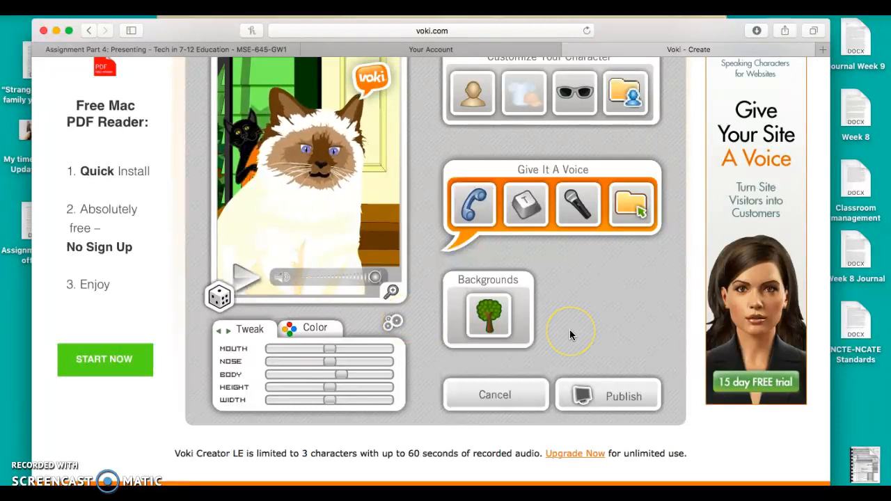
Start publishing the finished cat character
scroll(570, 332, "up", 3)
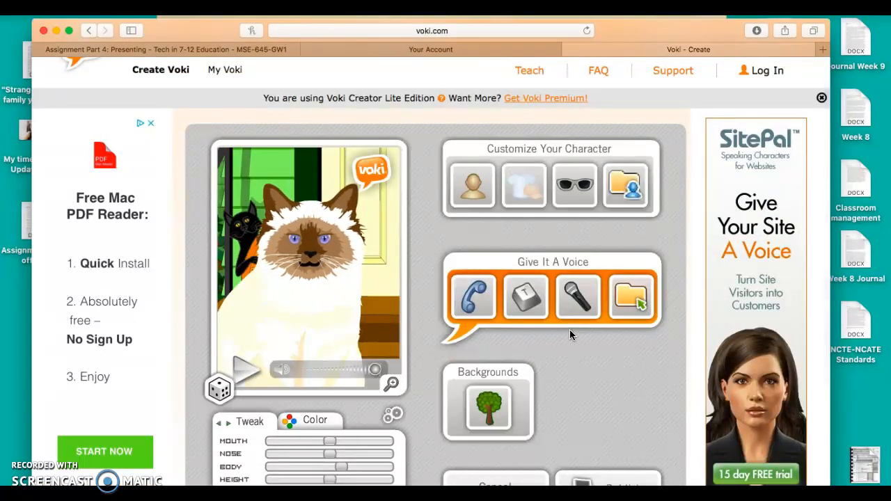
scroll(569, 334, "down", 3)
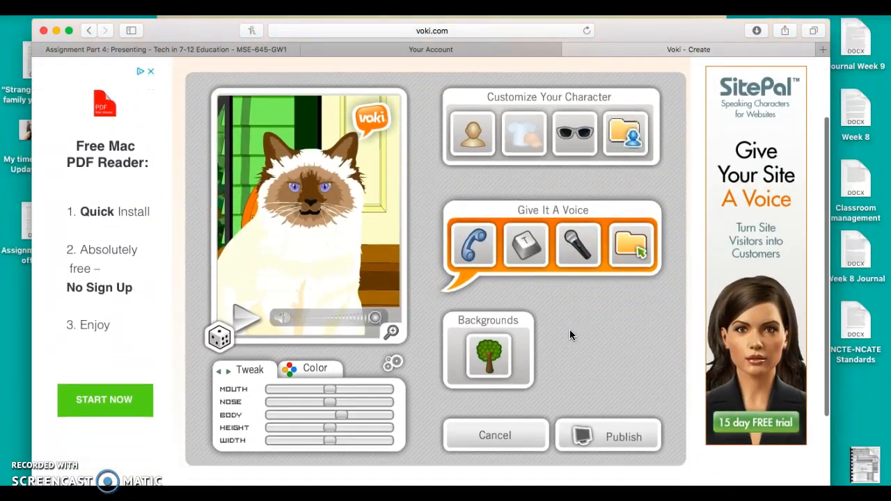
scroll(569, 335, "down", 1)
left_click(626, 430)
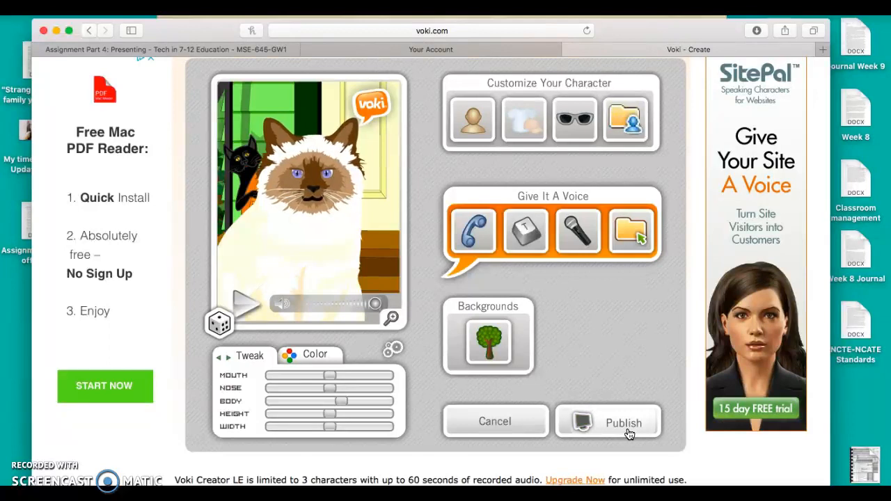
left_click(629, 432)
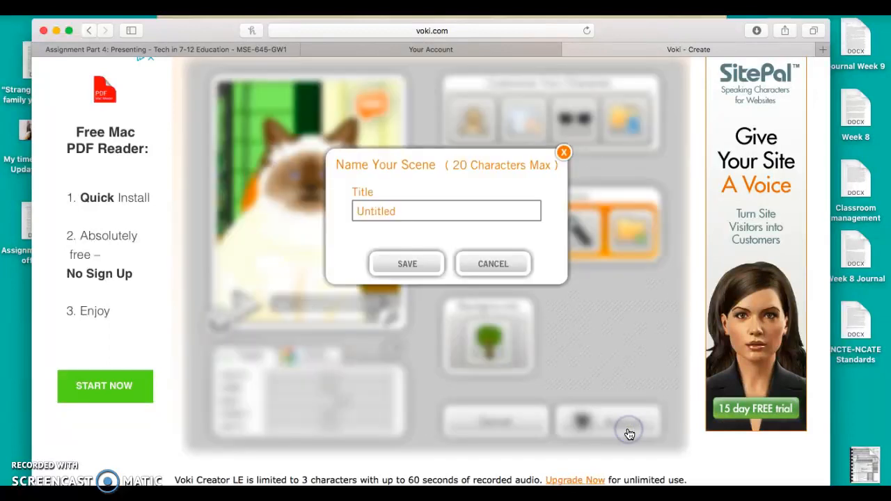
Title the scene "Intro for Tech" and save it
left_click(468, 208)
key("BackSpace")
key("BackSpace")
key("BackSpace")
key("BackSpace")
key("BackSpace")
key("BackSpace")
key("BackSpace")
key("BackSpace")
type("Intro for Technology")
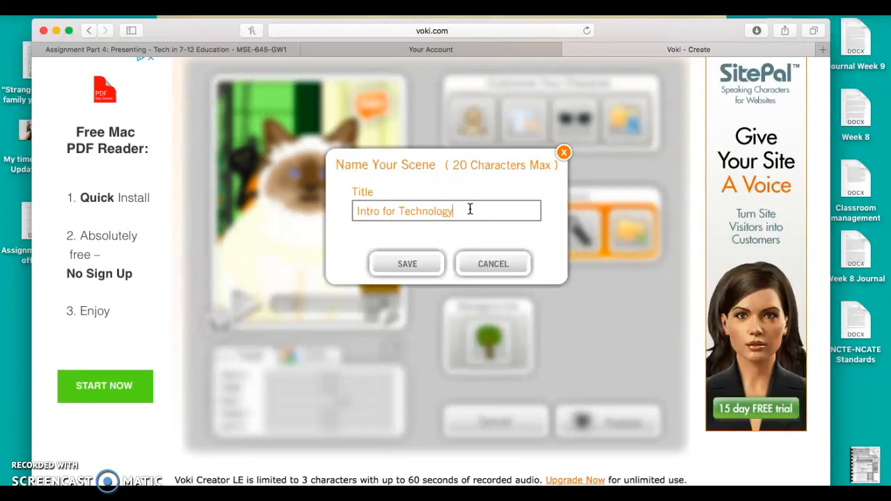
key("BackSpace")
key("BackSpace")
key("BackSpace")
key("BackSpace")
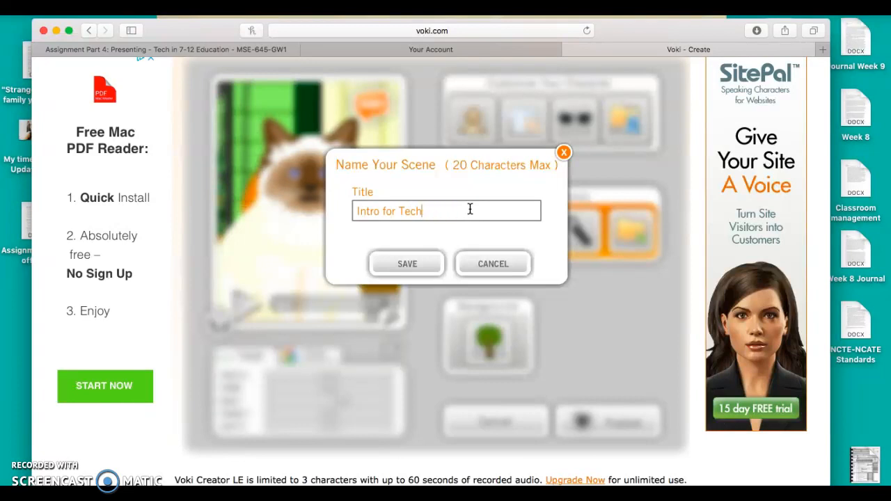
left_click(406, 263)
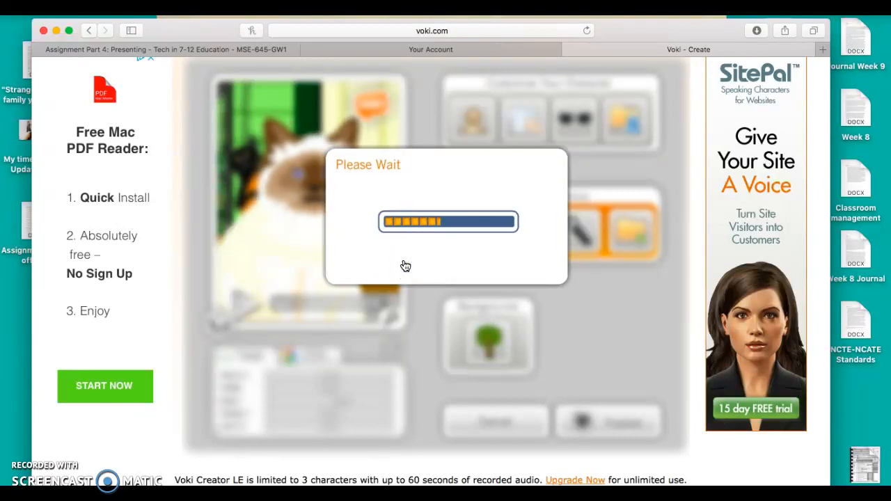